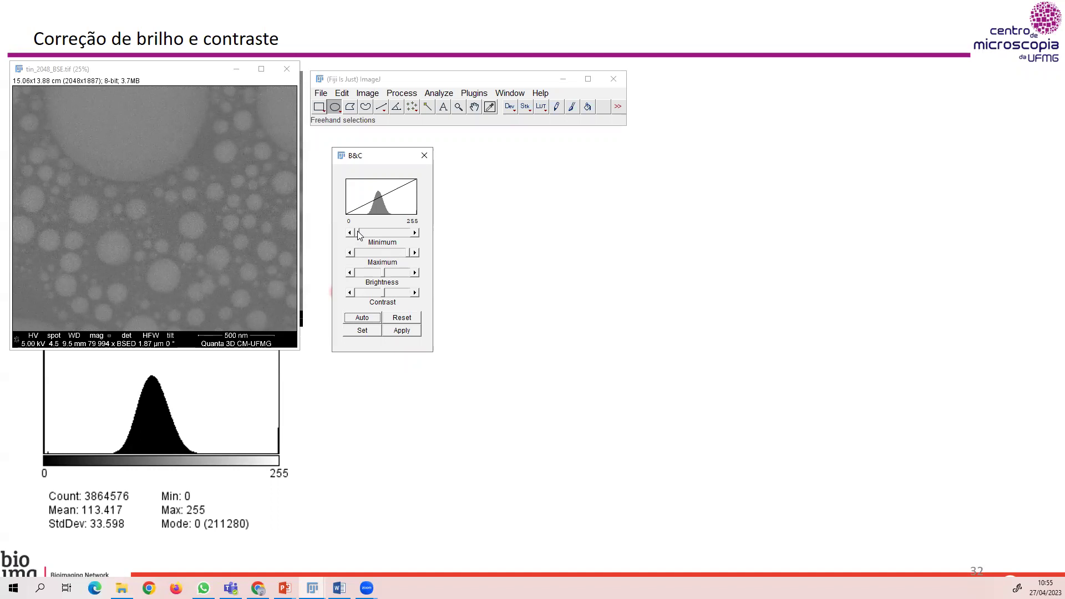
- Try the minimum, maximum, brightness and contrast adjustments on tin_2048_BSE.tif and reset the display range
{"action": "left_click_drag", "start_coordinate": [359, 236], "coordinate": [414, 263]}
{"action": "mouse_move", "coordinate": [385, 275]}
{"action": "left_mouse_down"}
{"action": "mouse_move", "coordinate": [370, 277]}
{"action": "mouse_move", "coordinate": [395, 279]}
{"action": "mouse_move", "coordinate": [386, 284]}
{"action": "left_mouse_up"}
{"action": "left_click", "coordinate": [416, 273]}
{"action": "left_click", "coordinate": [350, 272]}
{"action": "left_click", "coordinate": [351, 272]}
{"action": "mouse_move", "coordinate": [383, 291]}
{"action": "left_mouse_down"}
{"action": "mouse_move", "coordinate": [399, 300]}
{"action": "mouse_move", "coordinate": [381, 300]}
{"action": "left_mouse_up"}
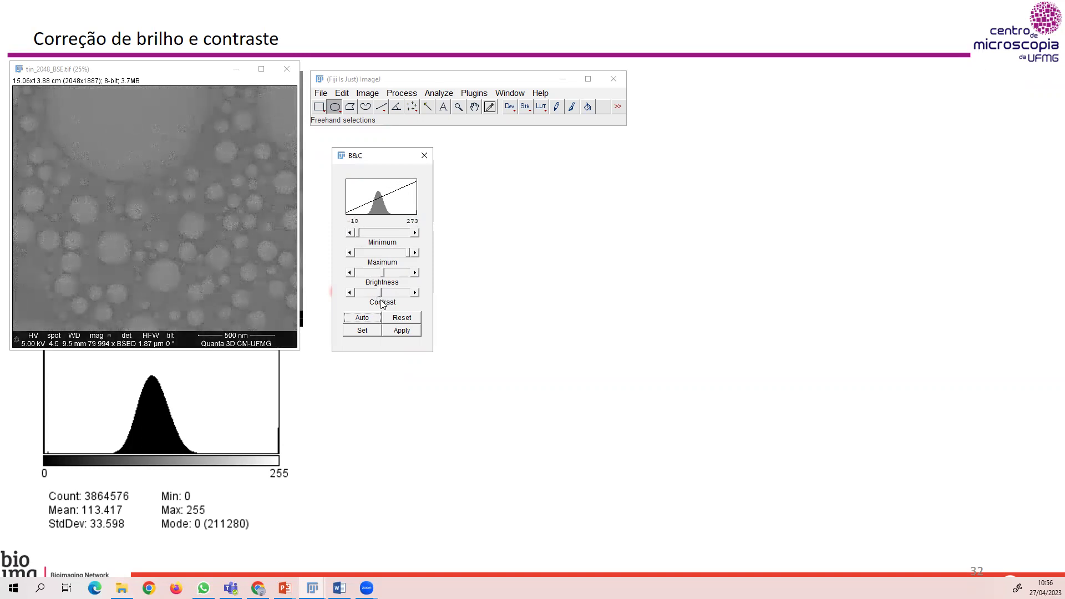
{"action": "left_click", "coordinate": [377, 318]}
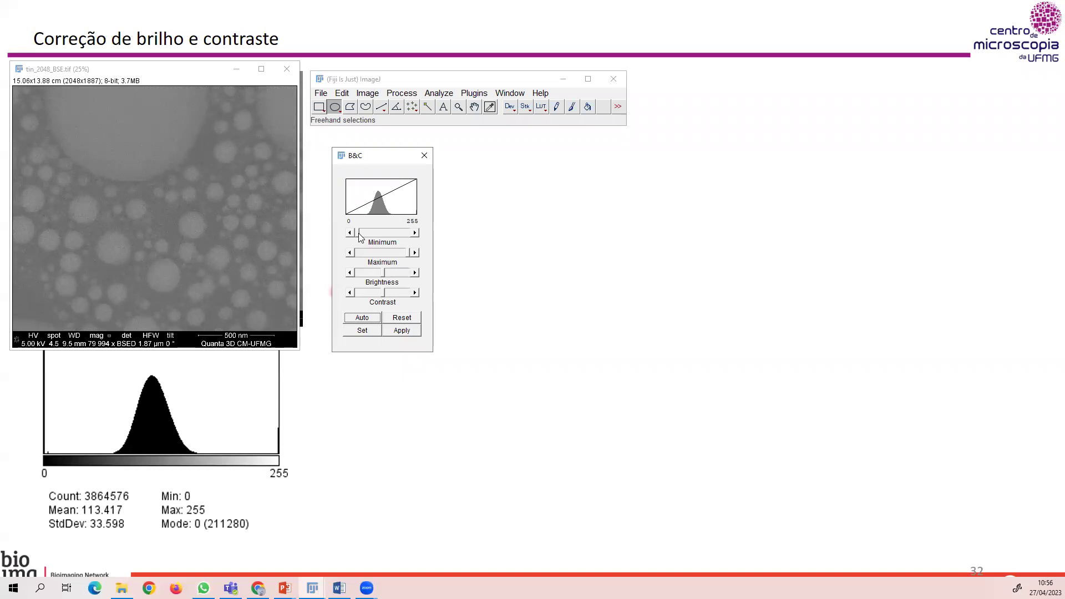
- Set the image's display range to minimum 73 and maximum 163, and apply it to the pixel values
{"action": "left_click_drag", "start_coordinate": [359, 236], "coordinate": [374, 242]}
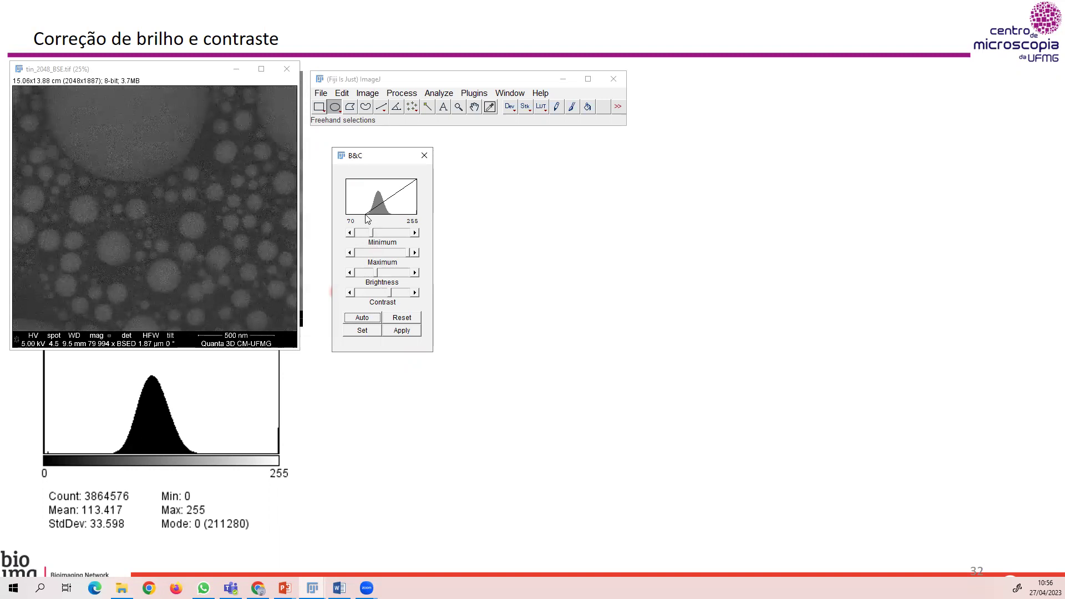
{"action": "left_click_drag", "start_coordinate": [412, 253], "coordinate": [391, 256]}
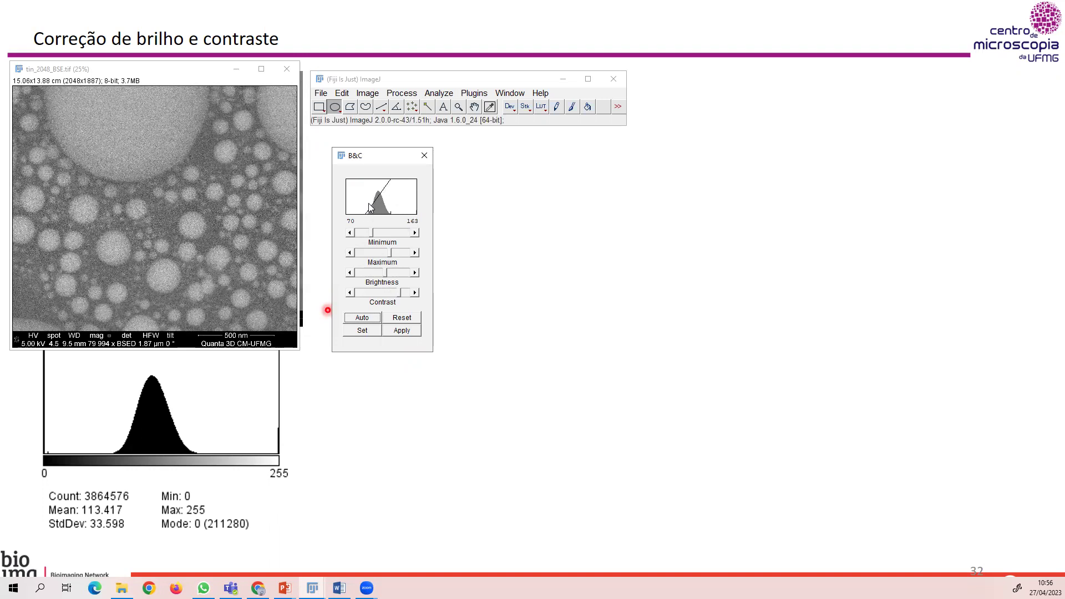
{"action": "mouse_move", "coordinate": [373, 233]}
{"action": "left_mouse_down"}
{"action": "mouse_move", "coordinate": [355, 239]}
{"action": "mouse_move", "coordinate": [414, 264]}
{"action": "mouse_move", "coordinate": [365, 238]}
{"action": "mouse_move", "coordinate": [374, 246]}
{"action": "left_mouse_up"}
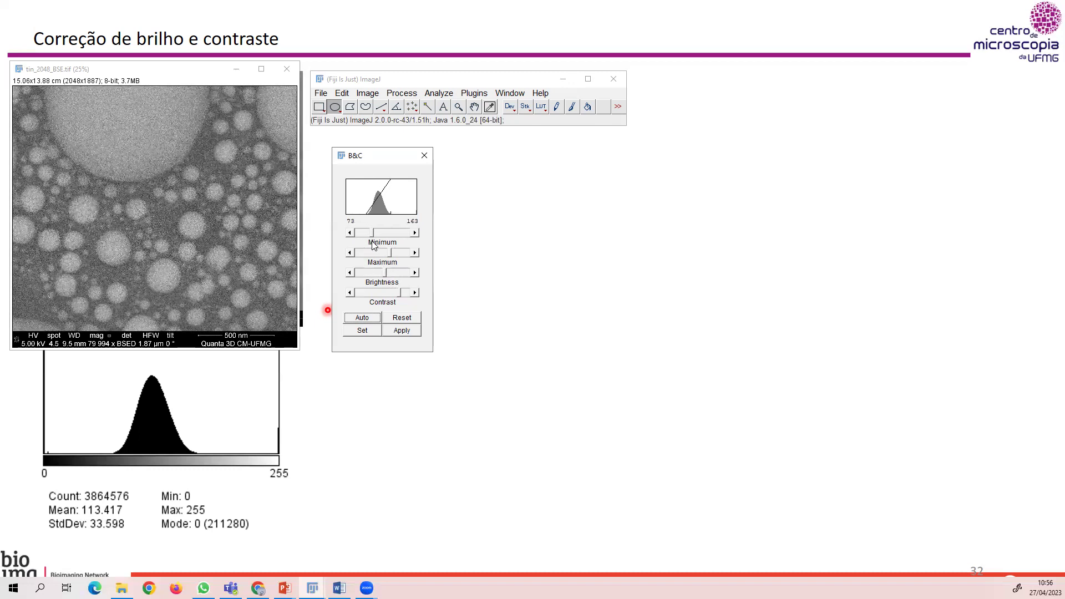
{"action": "left_click", "coordinate": [400, 332]}
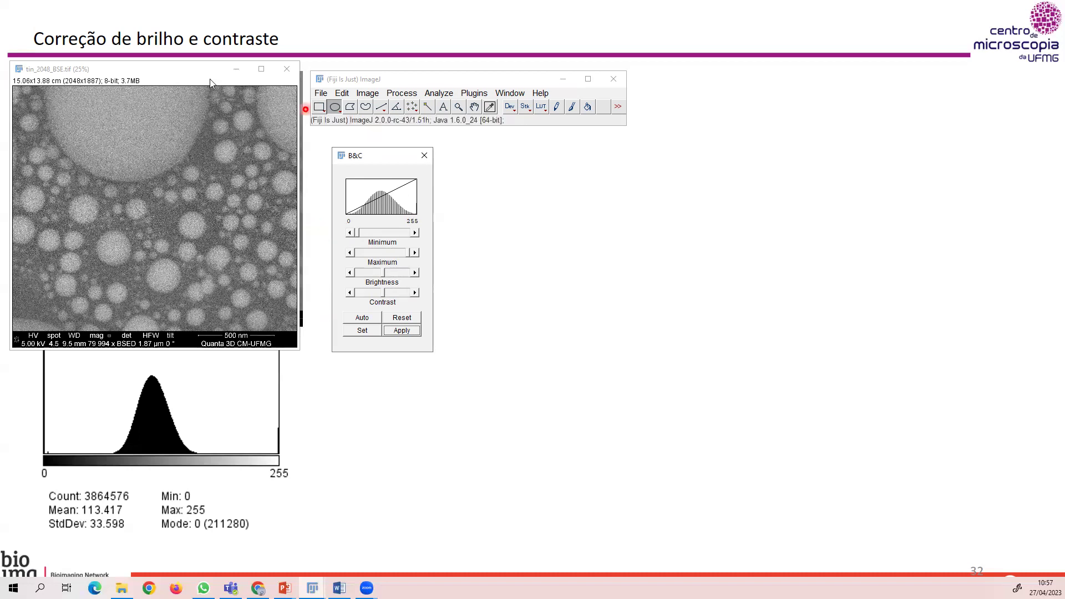
- Smooth the contrast-corrected image once and close the brightness/contrast adjustment
{"action": "left_click", "coordinate": [399, 95]}
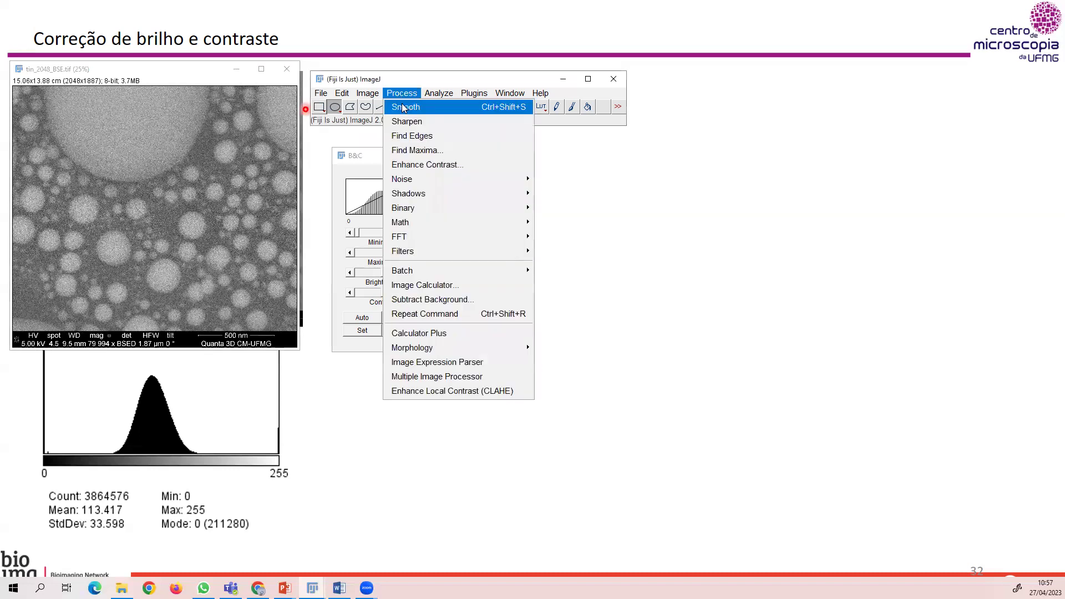
{"action": "left_click", "coordinate": [404, 108]}
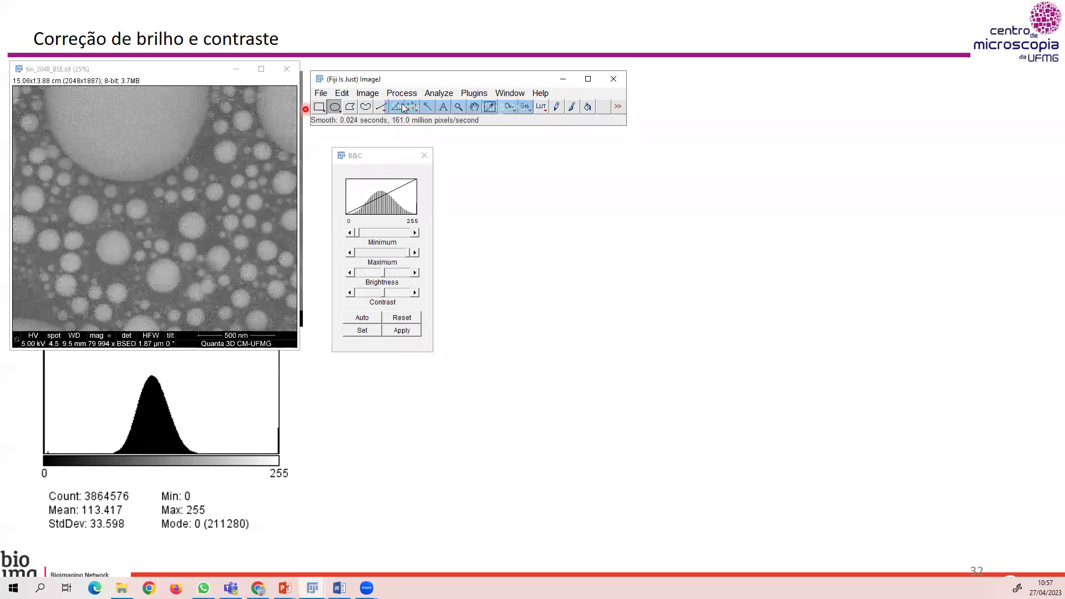
{"action": "left_click", "coordinate": [429, 159]}
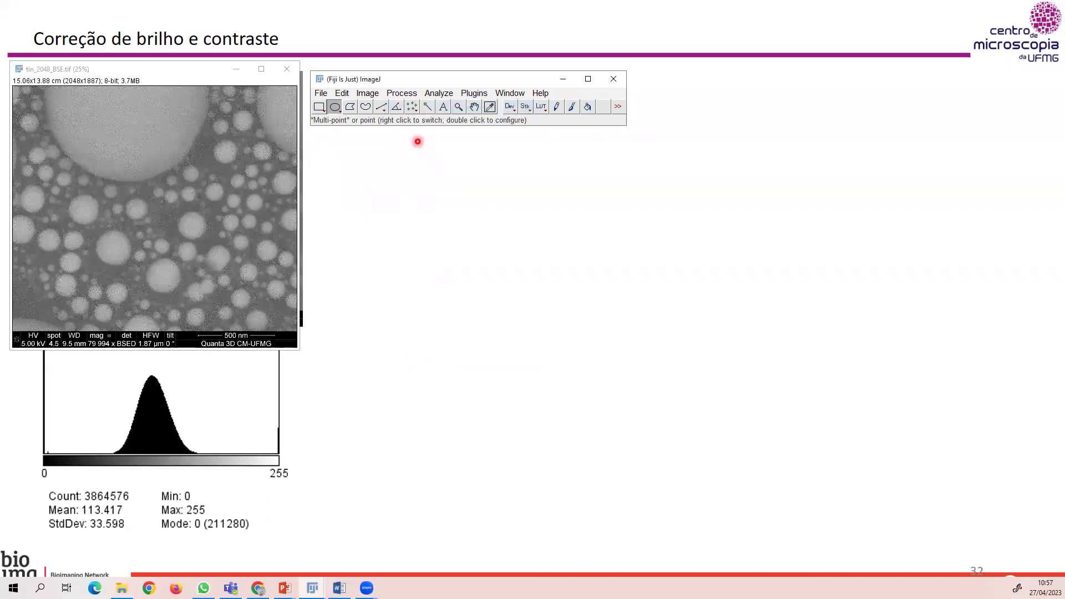
- Readjust the smoothed image's brightness and contrast to a display range of 67 to 202, and close the adjustment
{"action": "left_click", "coordinate": [369, 94]}
{"action": "mouse_move", "coordinate": [382, 132]}
{"action": "left_click", "coordinate": [492, 127]}
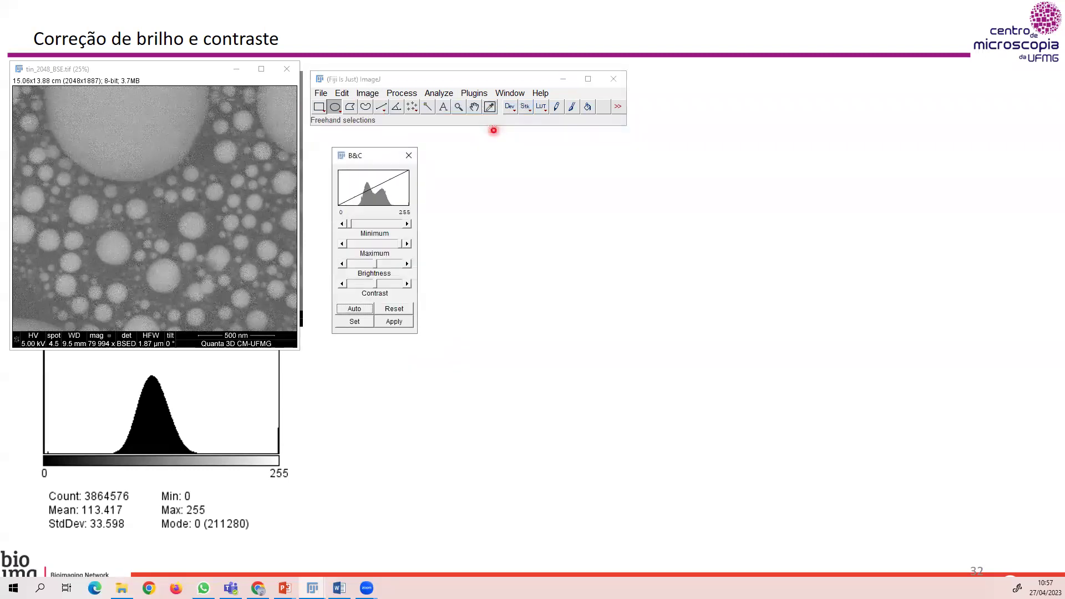
{"action": "left_click_drag", "start_coordinate": [350, 226], "coordinate": [387, 246]}
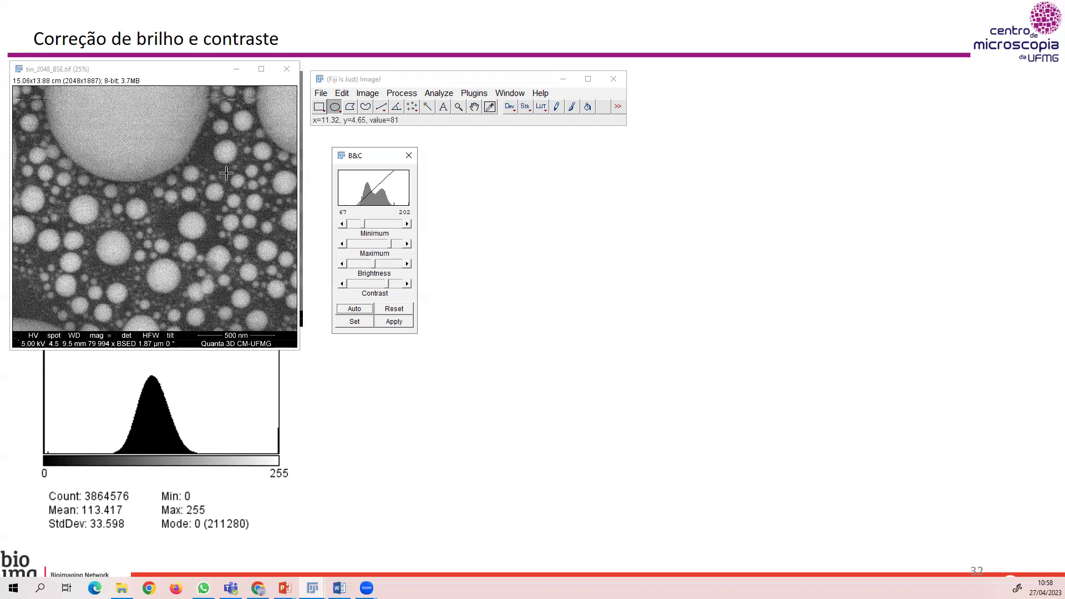
{"action": "left_click", "coordinate": [409, 156]}
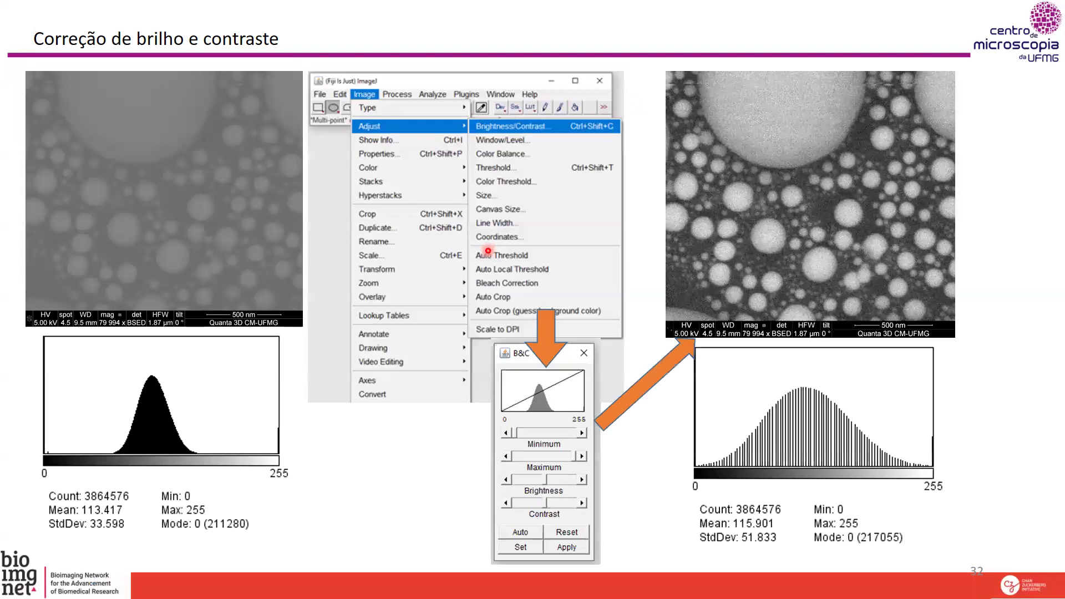
- Advance the PowerPoint presentation to the slide about the LUT (look up table) curve
{"action": "key", "text": "Right"}
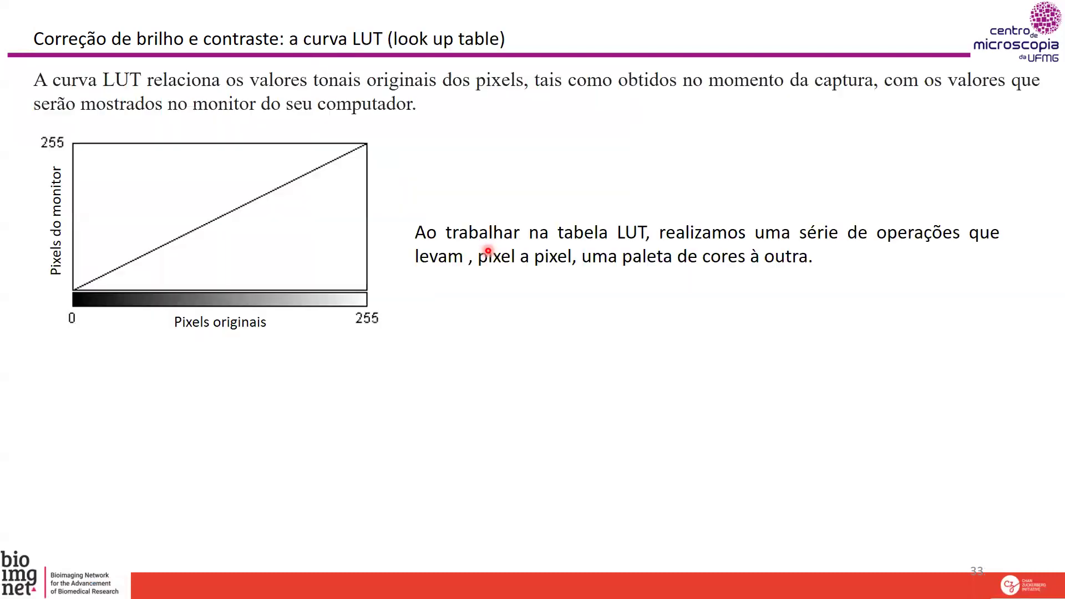
{"action": "key", "text": "Left"}
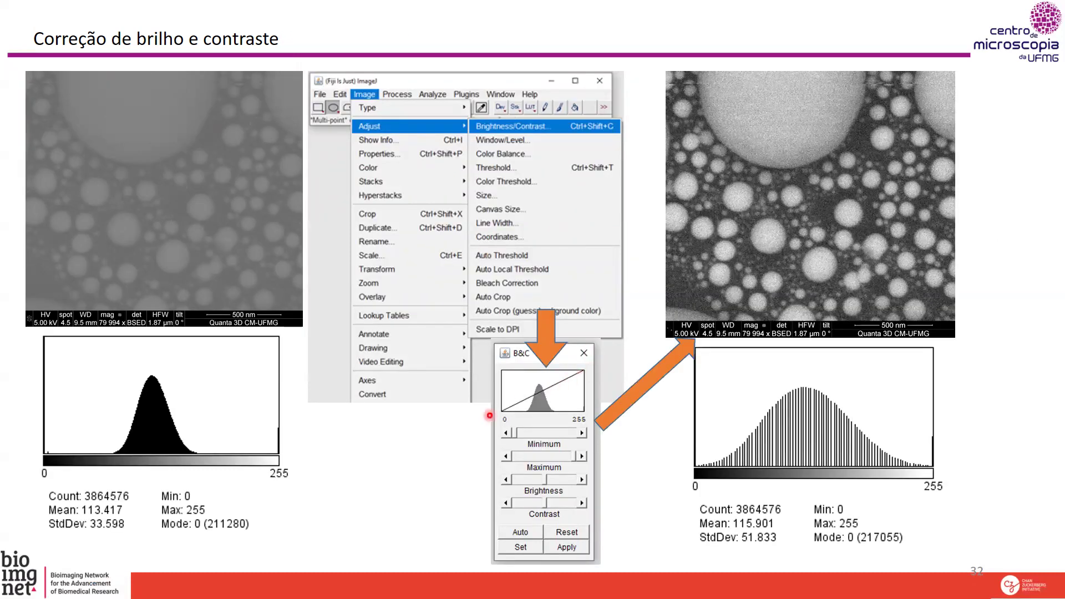
{"action": "key", "text": "Right"}
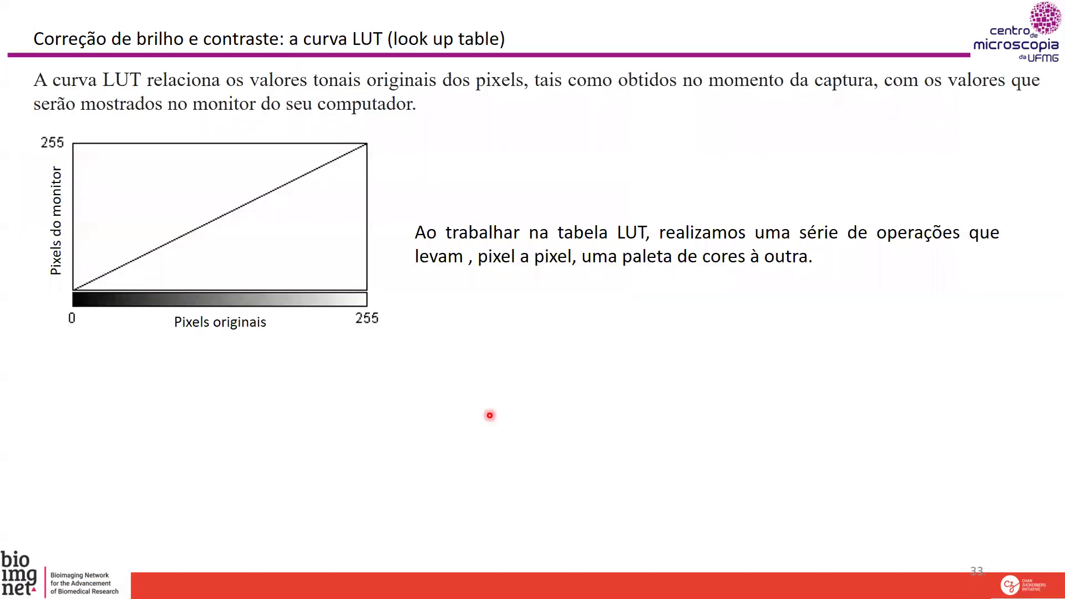
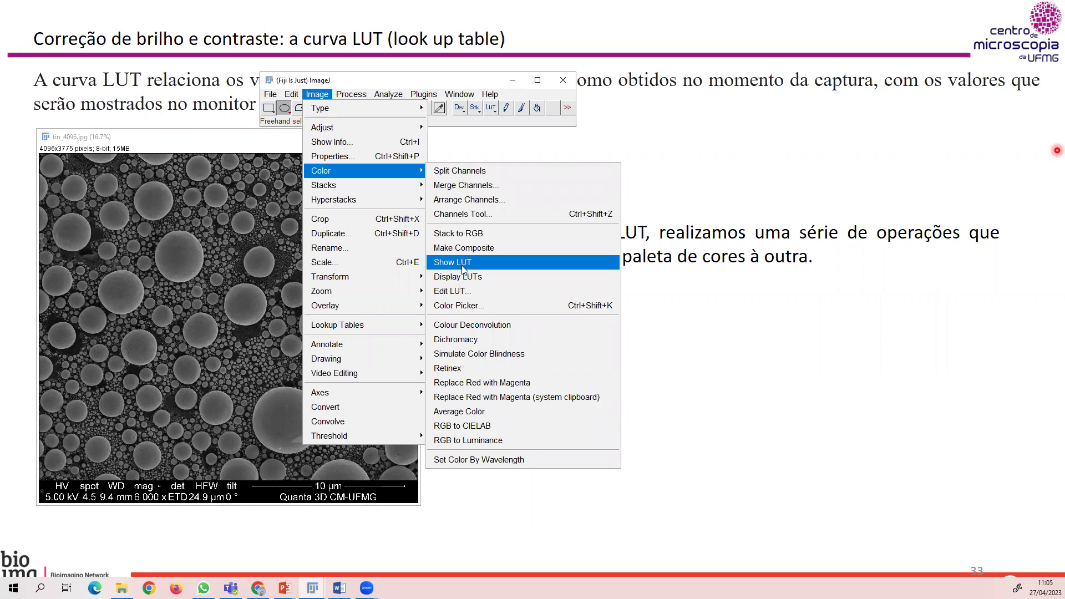
- View the LUT graph of tin_4096.jpg and the chart of all available lookup tables, closing each one
{"action": "left_click", "coordinate": [464, 265]}
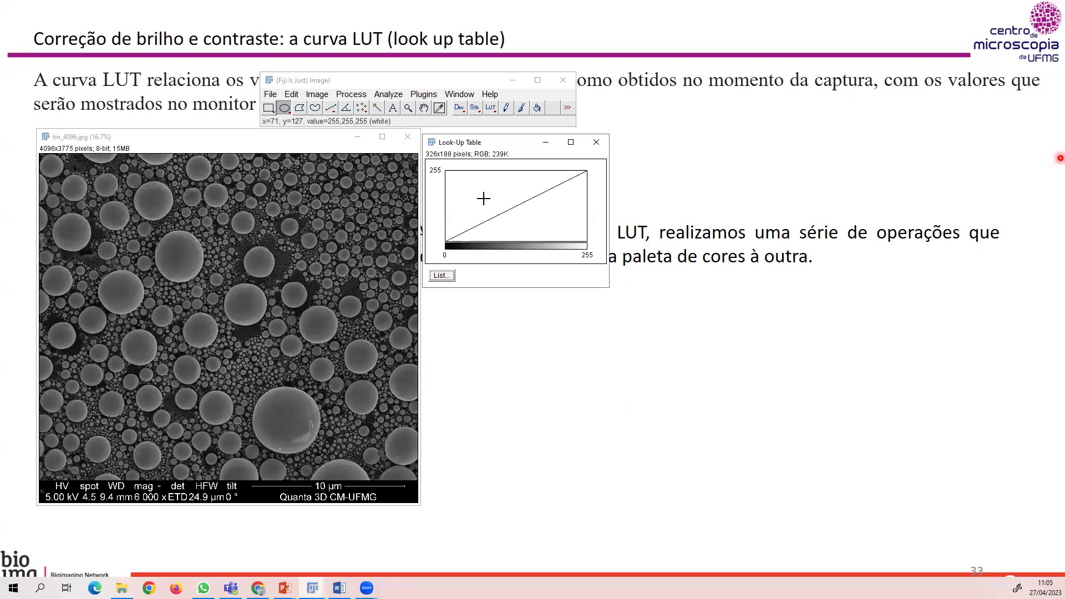
{"action": "left_click", "coordinate": [596, 143]}
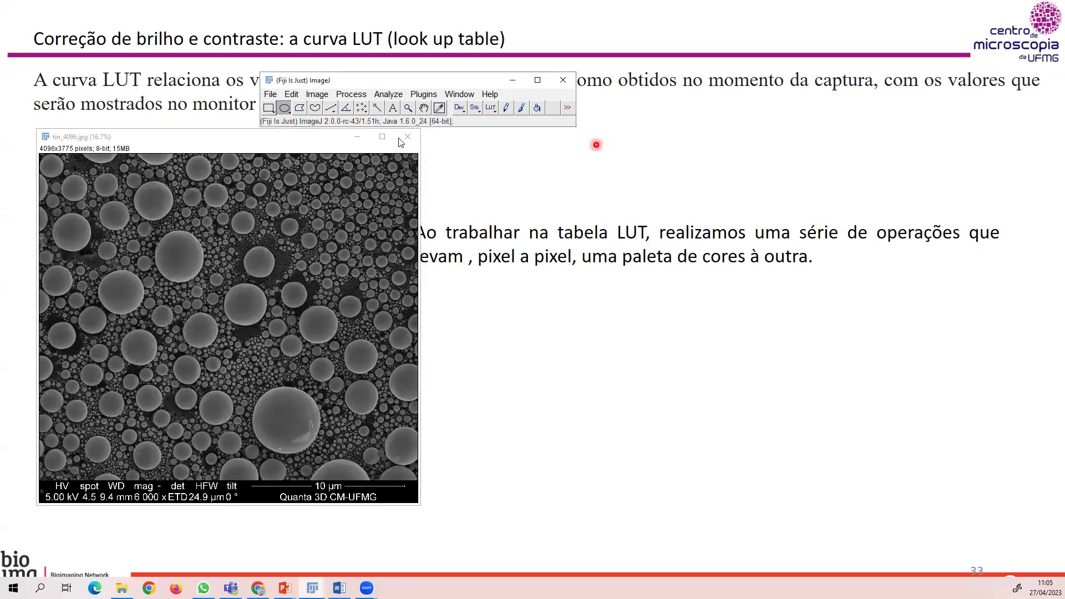
{"action": "left_click", "coordinate": [327, 95]}
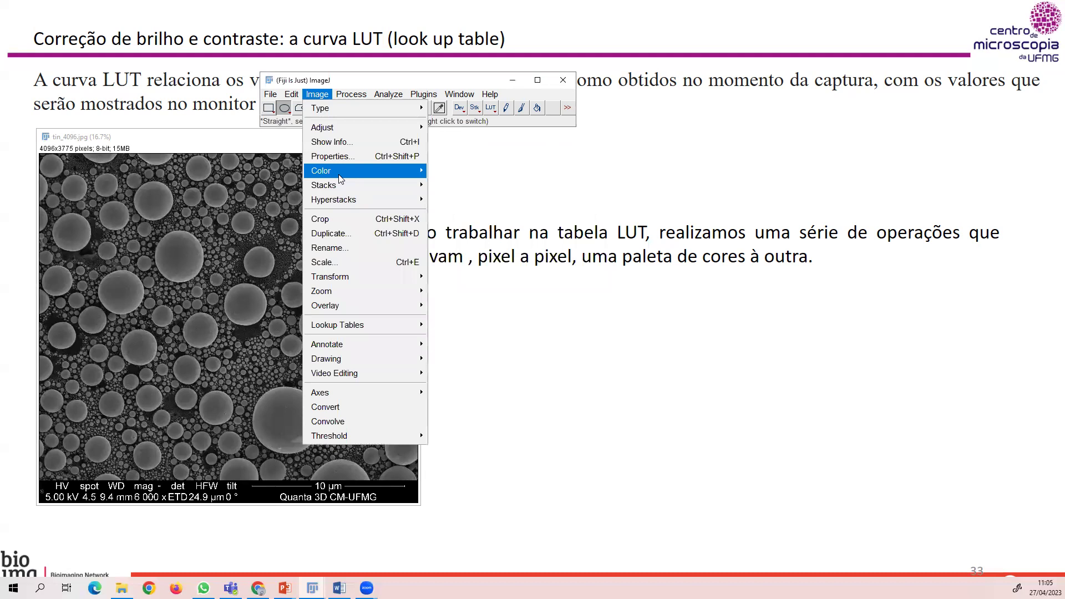
{"action": "mouse_move", "coordinate": [339, 171]}
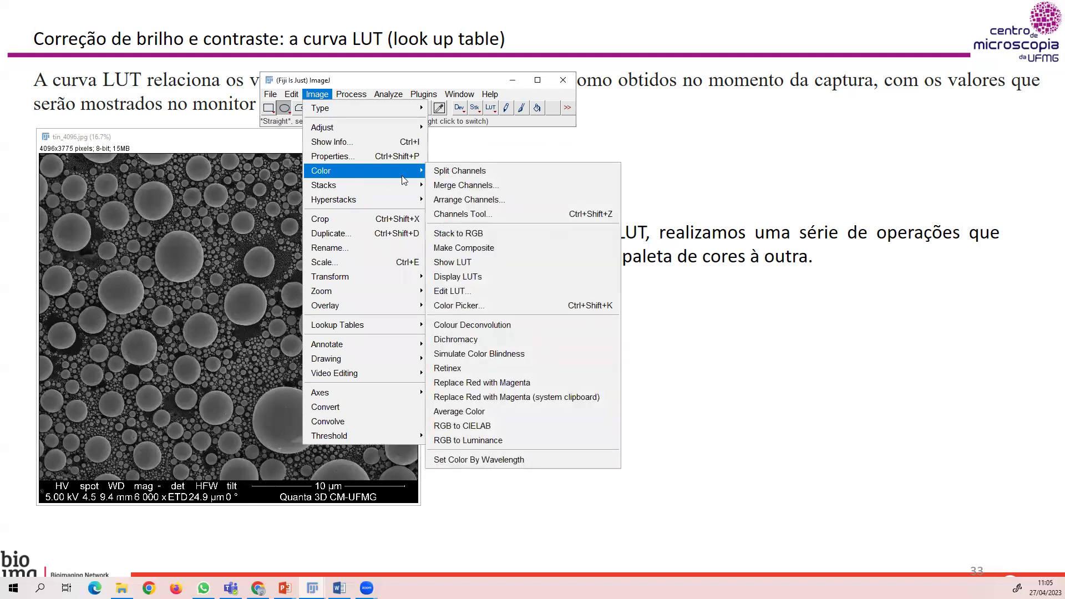
{"action": "left_click", "coordinate": [481, 276]}
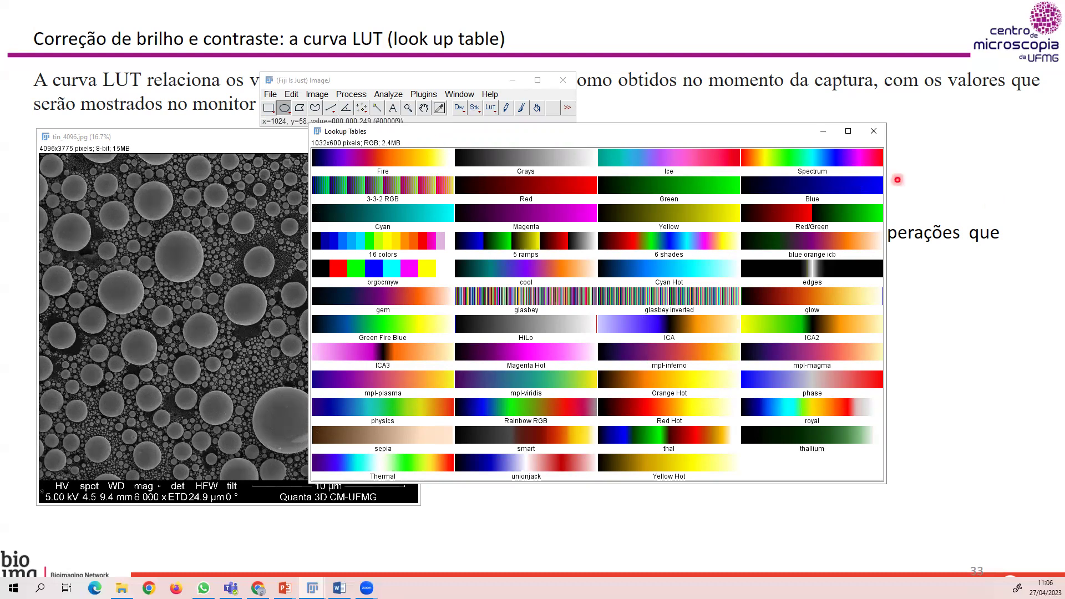
{"action": "left_click", "coordinate": [874, 131]}
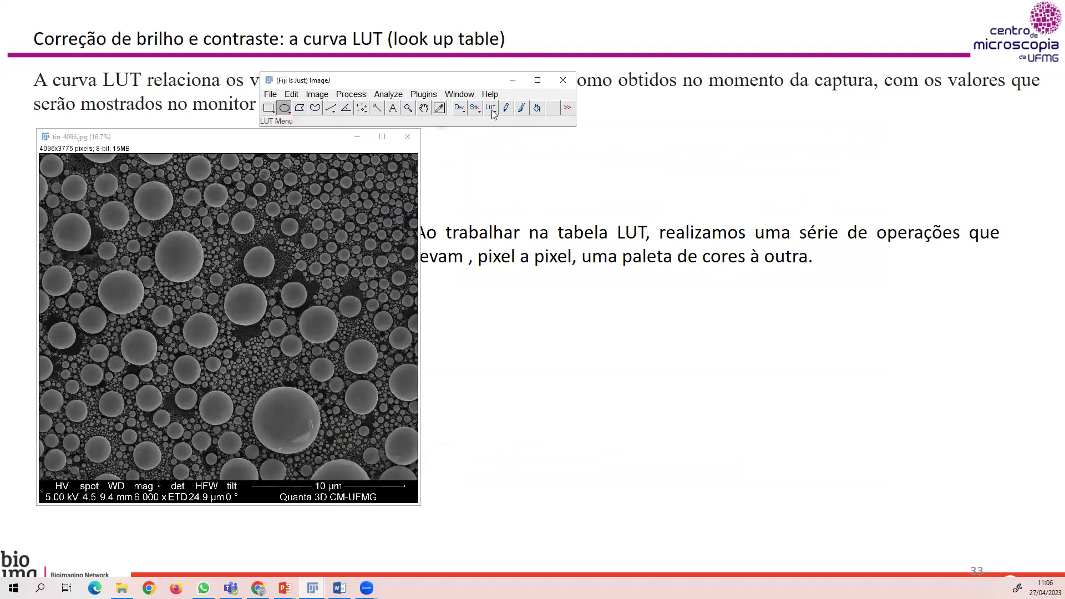
- Edit the image's LUT so entries 0 to 31 run from pure red (255, 0, 0) to light red (255, 85, 88)
{"action": "left_click", "coordinate": [324, 96]}
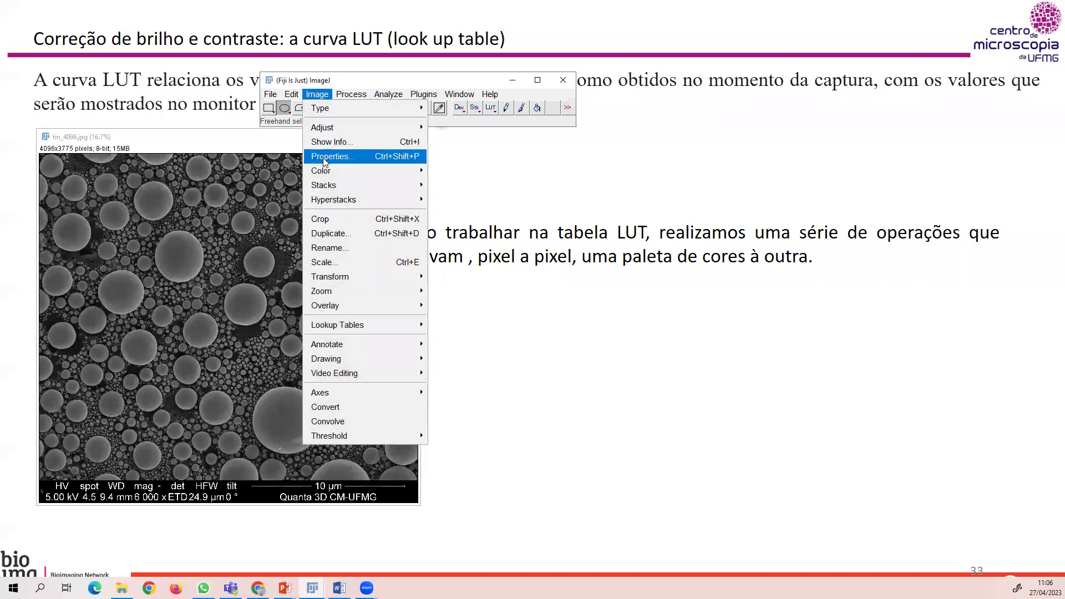
{"action": "mouse_move", "coordinate": [321, 170]}
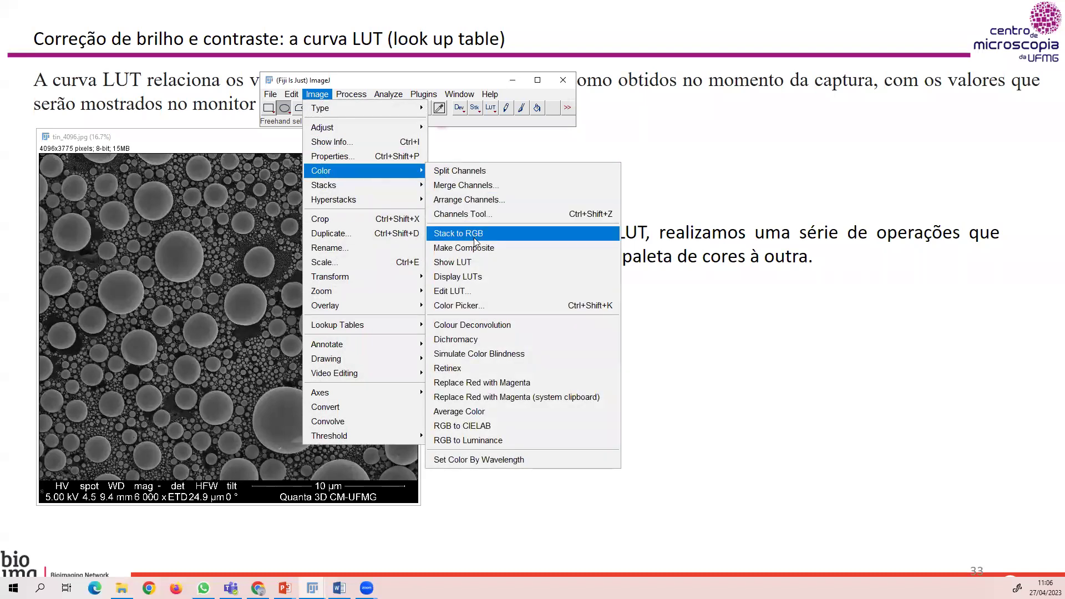
{"action": "left_click", "coordinate": [455, 291]}
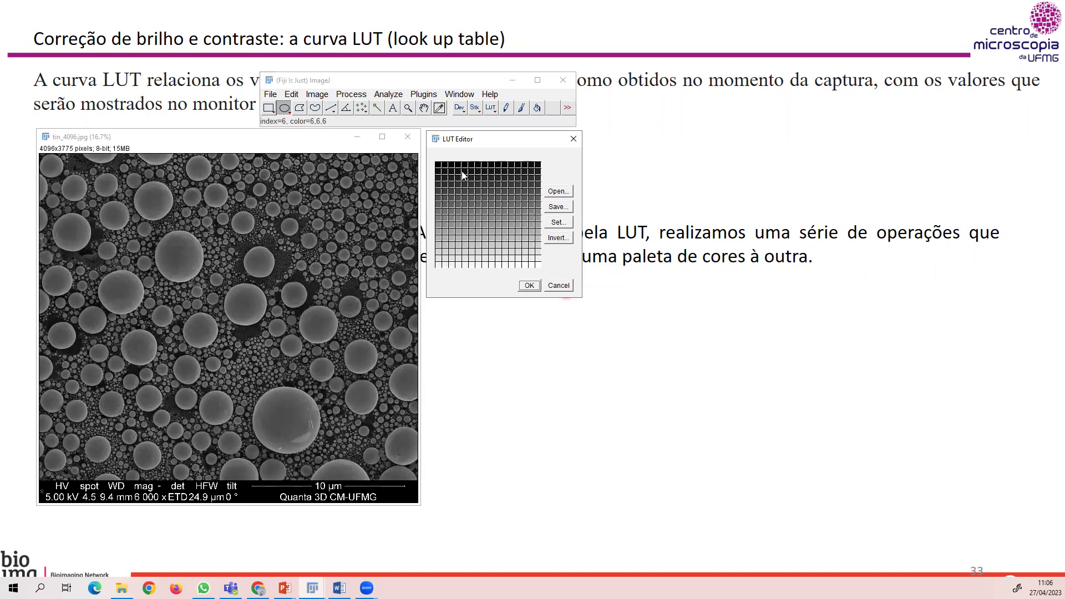
{"action": "left_click_drag", "start_coordinate": [437, 170], "coordinate": [538, 176]}
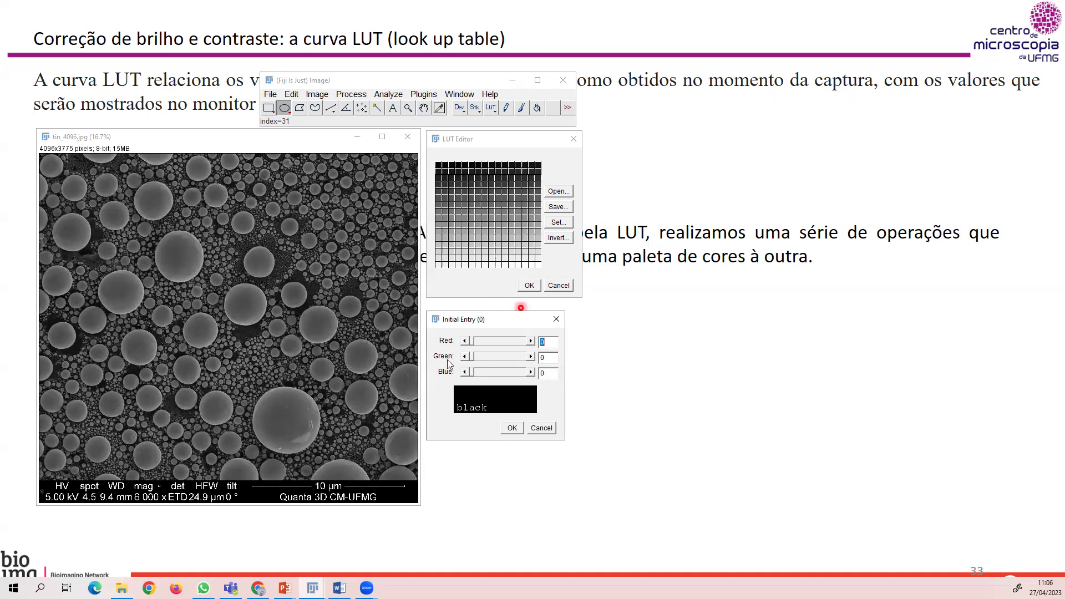
{"action": "left_click", "coordinate": [477, 342]}
{"action": "left_click_drag", "start_coordinate": [478, 344], "coordinate": [529, 344]}
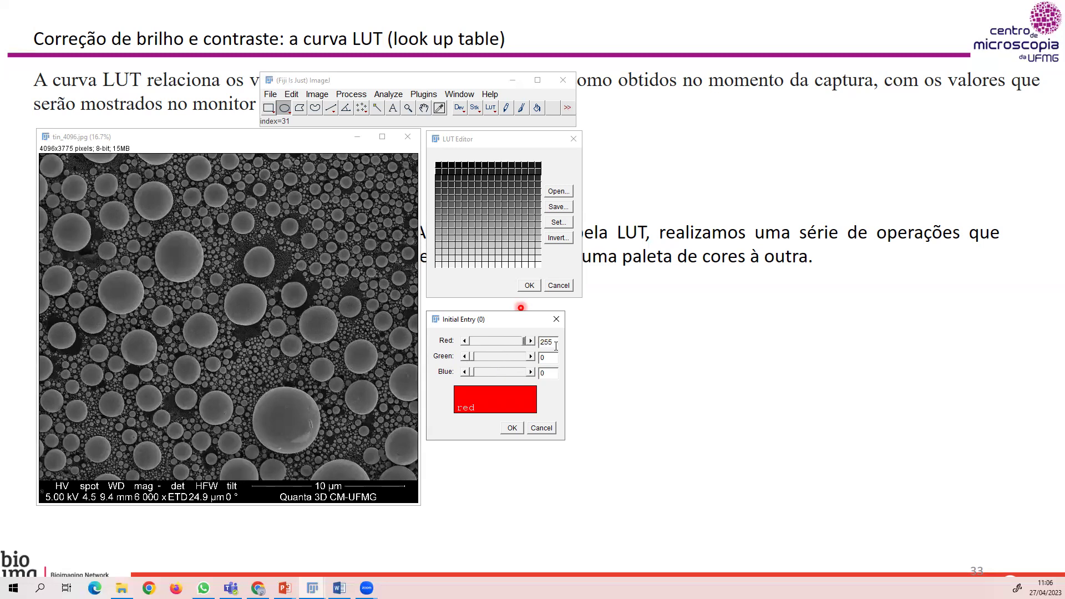
{"action": "left_click", "coordinate": [513, 428]}
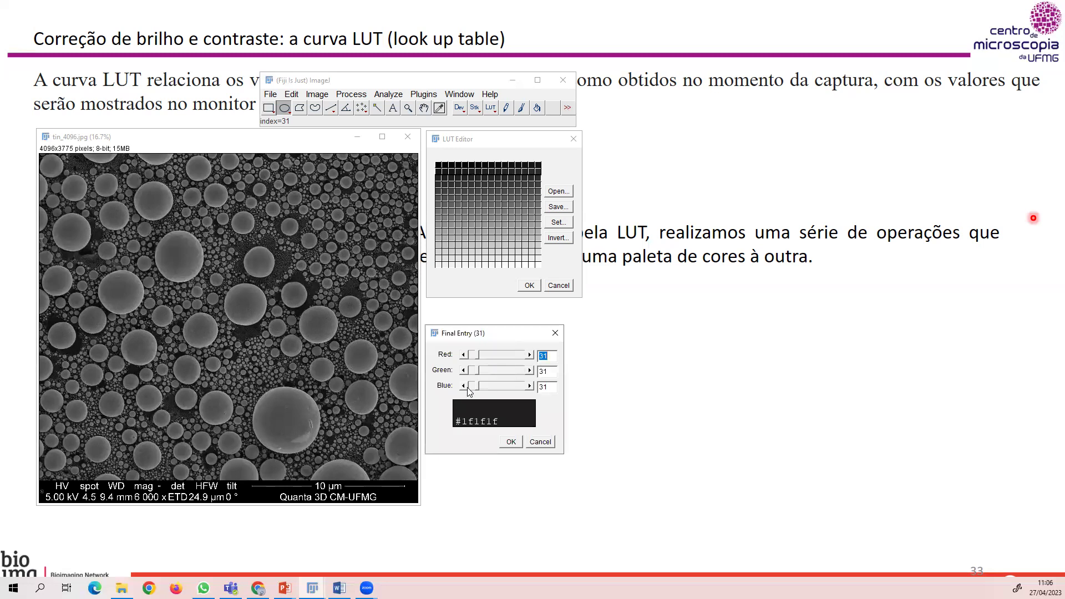
{"action": "left_click_drag", "start_coordinate": [476, 356], "coordinate": [492, 393]}
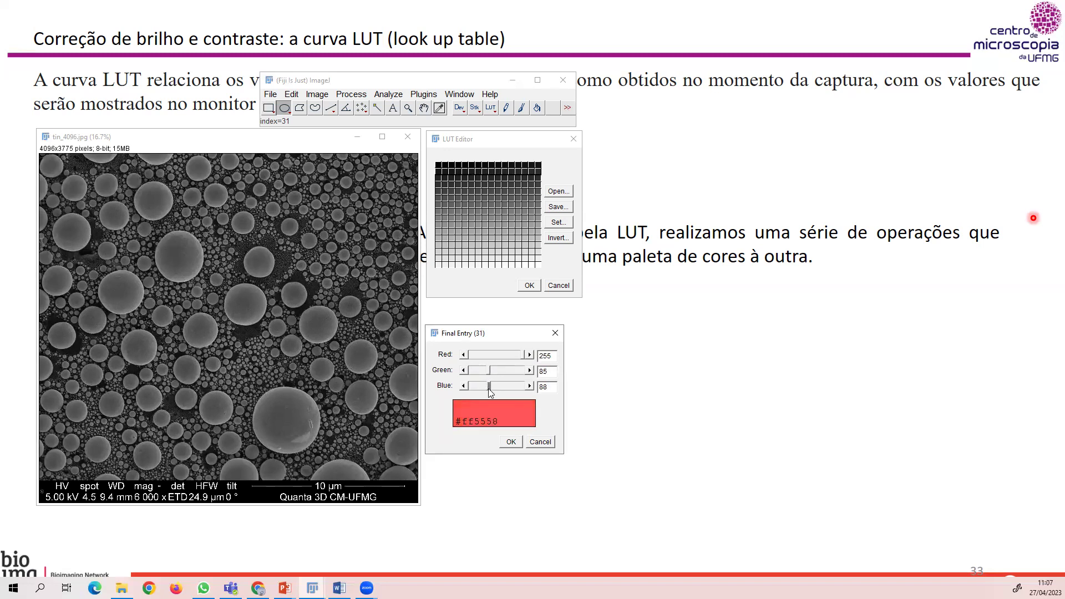
{"action": "left_click", "coordinate": [511, 442]}
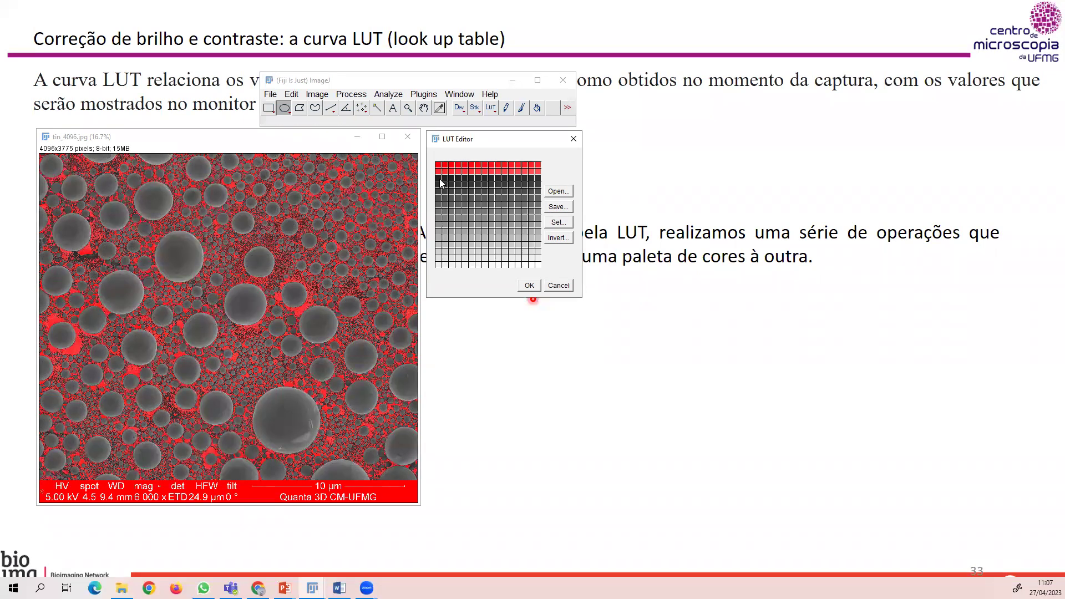
- Recolor LUT entries 32 to 95 as a green ramp from (32, 255, 32) to (95, 255, 95)
{"action": "left_click_drag", "start_coordinate": [439, 201], "coordinate": [540, 204]}
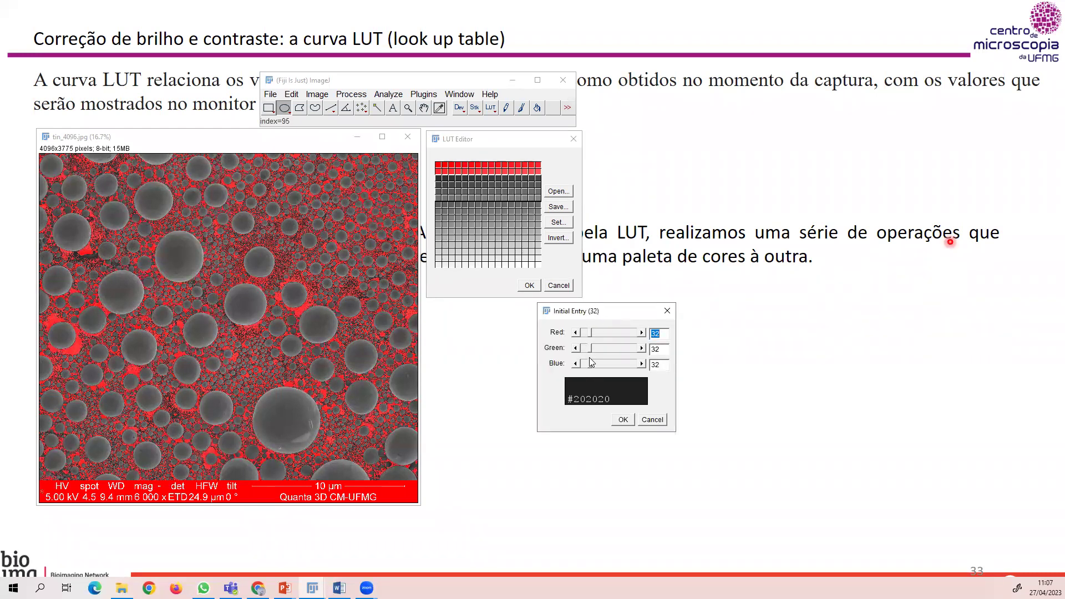
{"action": "left_click_drag", "start_coordinate": [591, 348], "coordinate": [642, 354]}
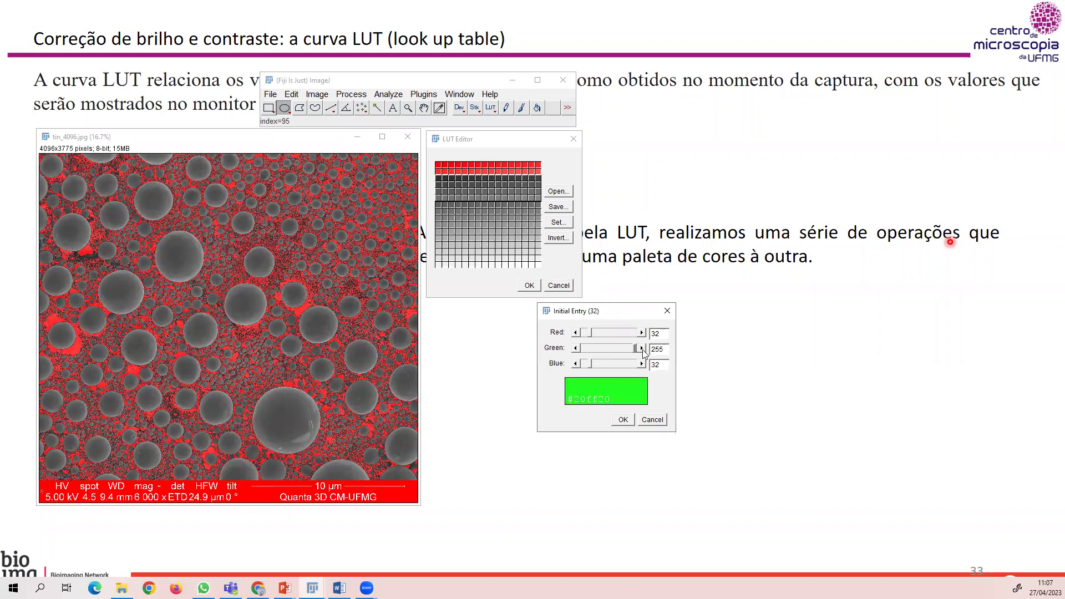
{"action": "left_click", "coordinate": [627, 417]}
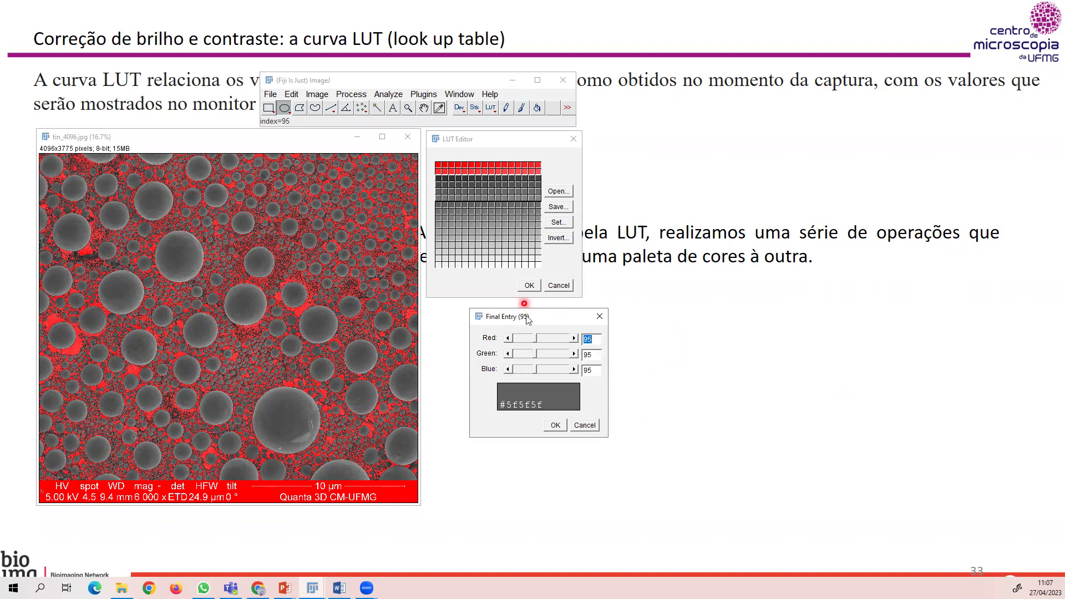
{"action": "left_click_drag", "start_coordinate": [537, 359], "coordinate": [571, 356]}
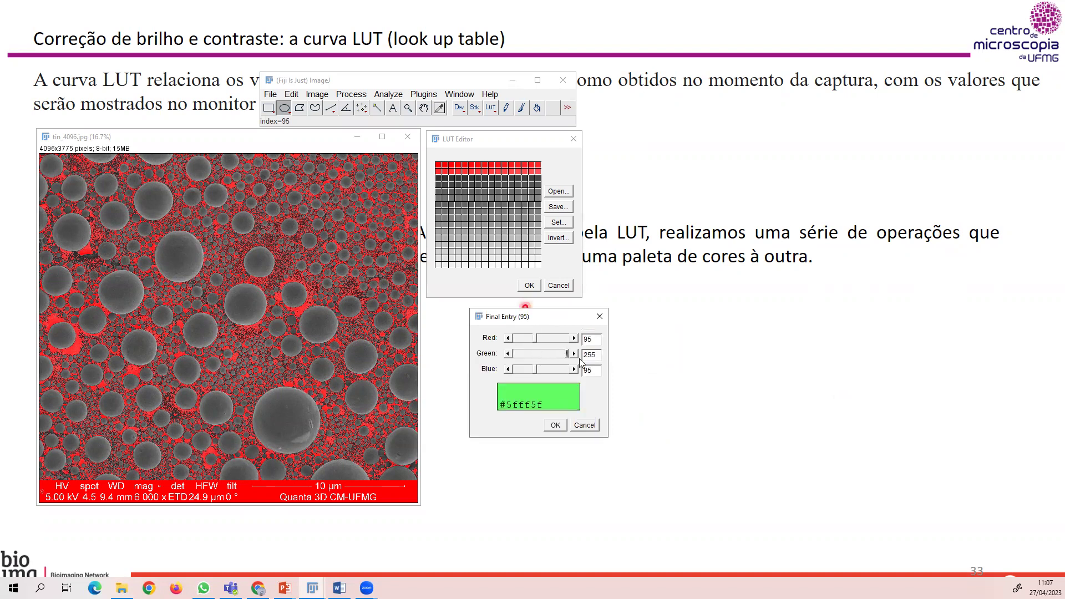
{"action": "left_click", "coordinate": [555, 425]}
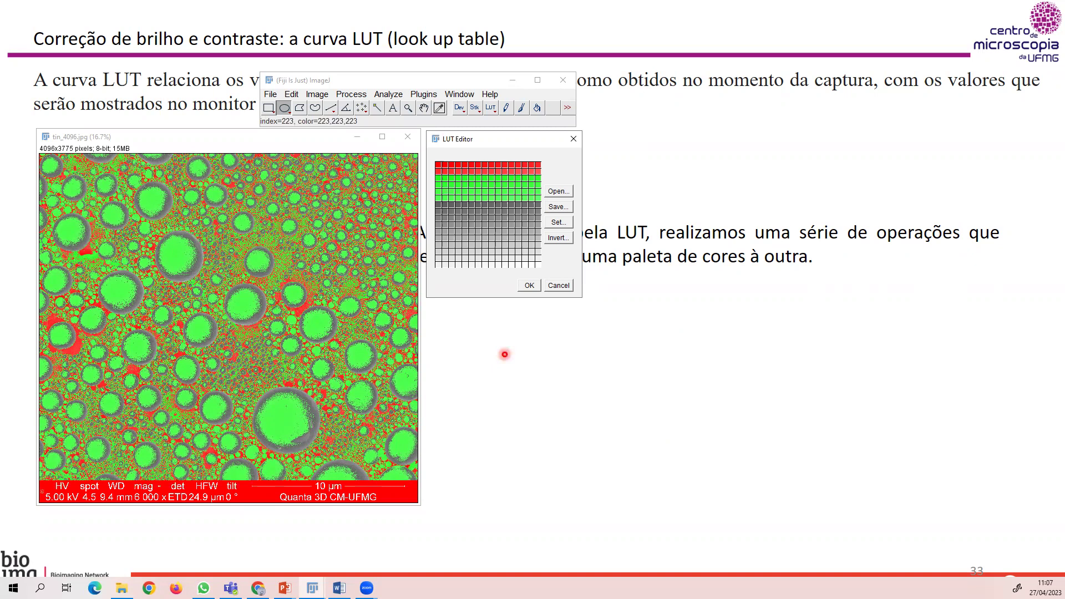
- Discard the LUT edits, then clear the slide by closing tin_4096.jpg and minimizing the Fiji main window
{"action": "left_click", "coordinate": [573, 139]}
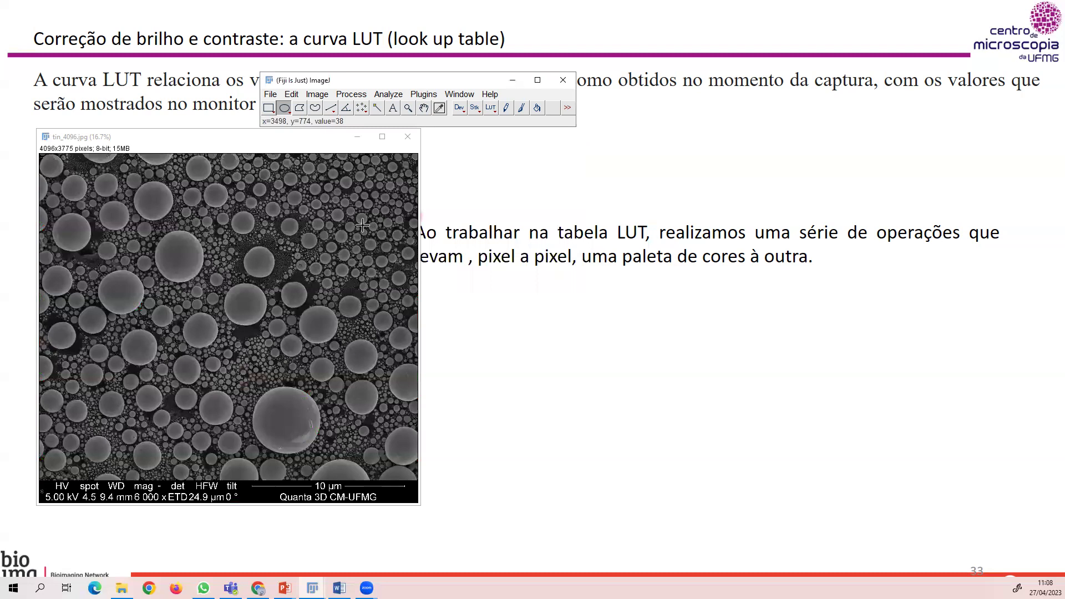
{"action": "left_click", "coordinate": [408, 136]}
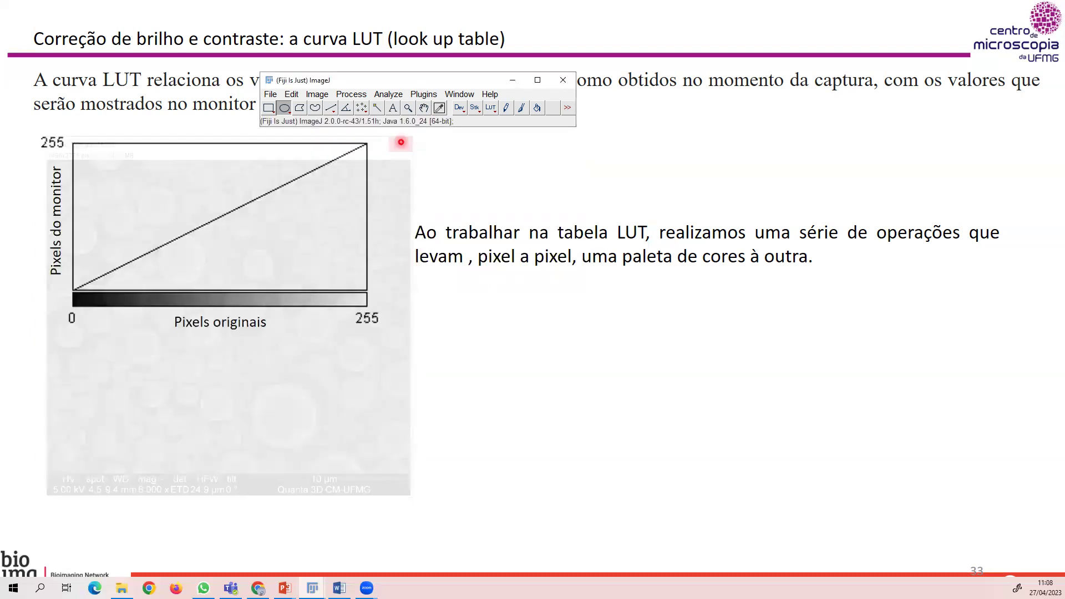
{"action": "left_click", "coordinate": [513, 81]}
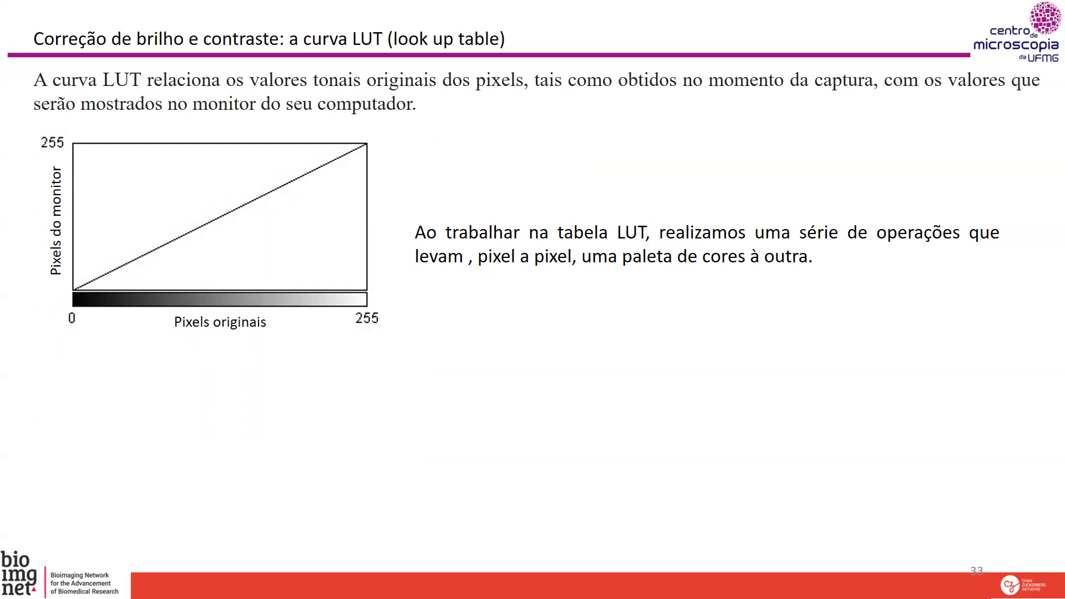
- Switch back to Fiji and bring the open image v2201088_60-1.tif to the front over the slide
{"action": "key", "text": "alt+Tab"}
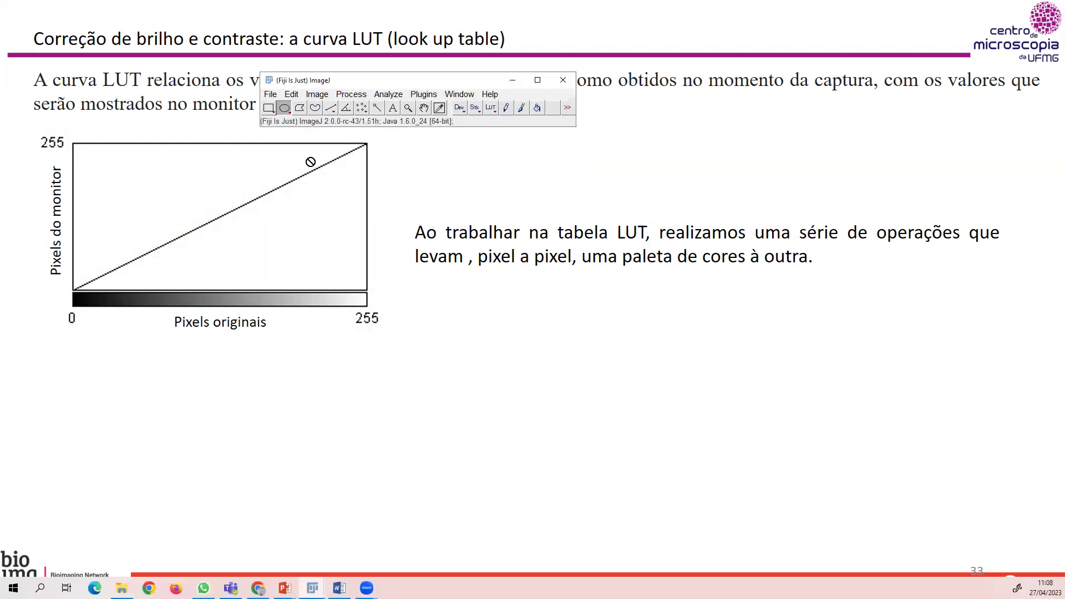
{"action": "key", "text": "alt+Tab"}
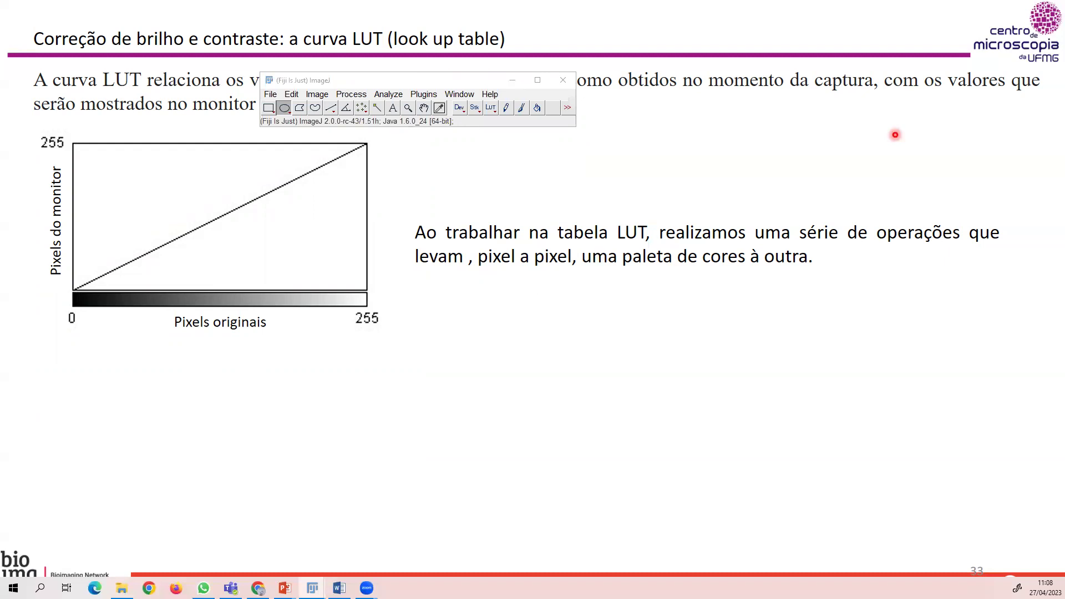
{"action": "key", "text": "alt+Tab"}
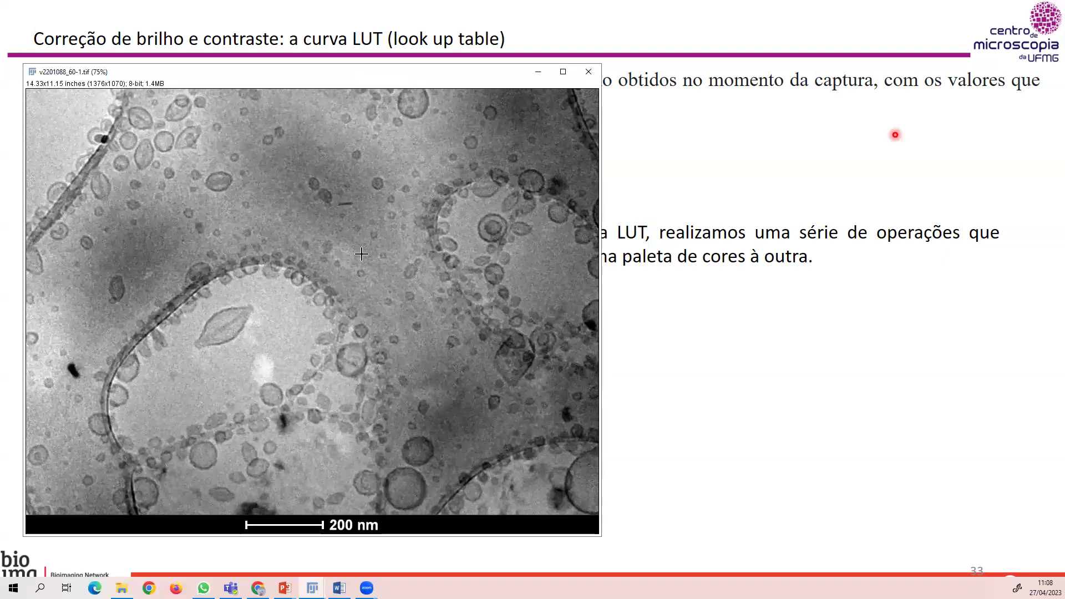